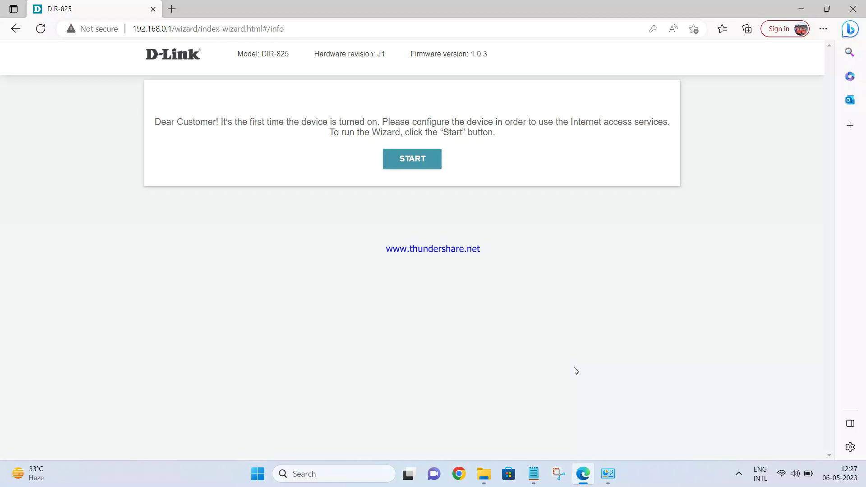
click(783, 474)
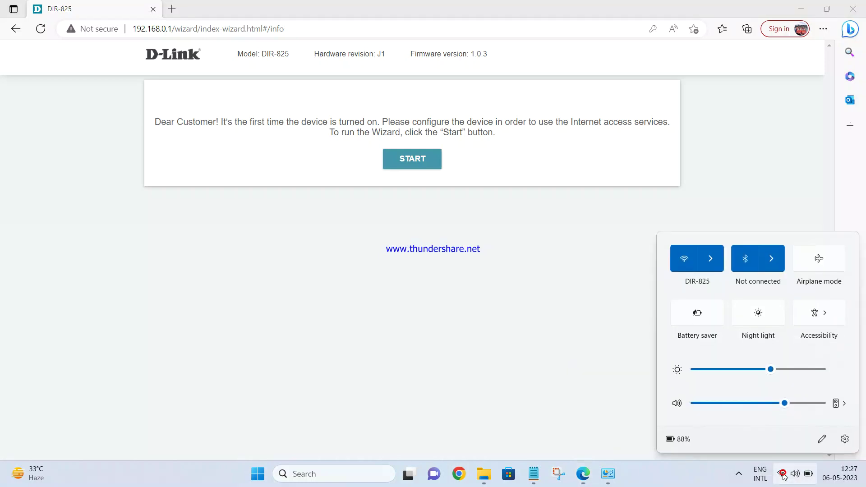
click(610, 300)
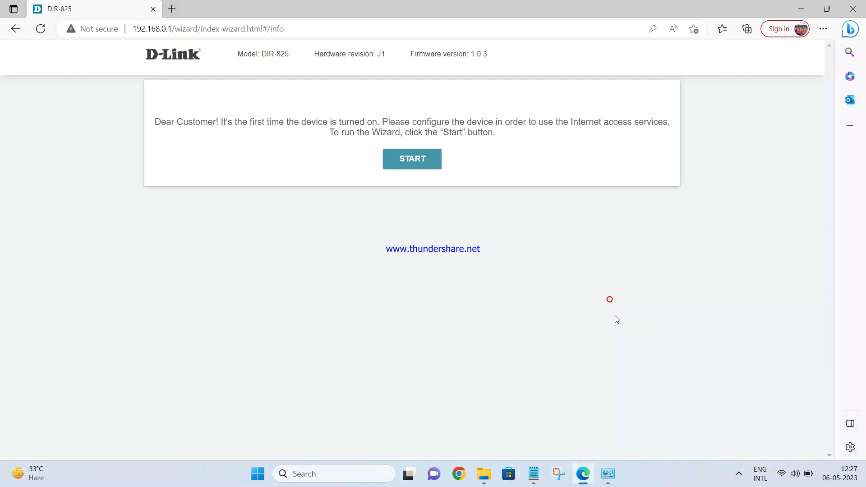
click(787, 475)
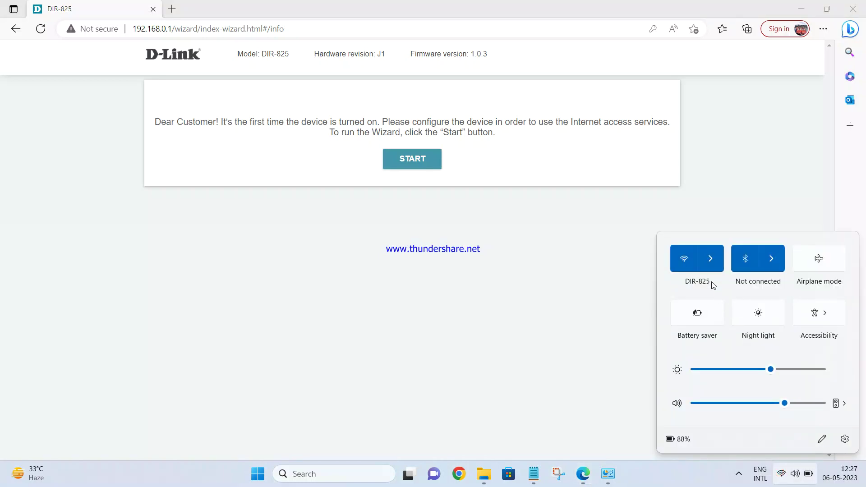
click(710, 259)
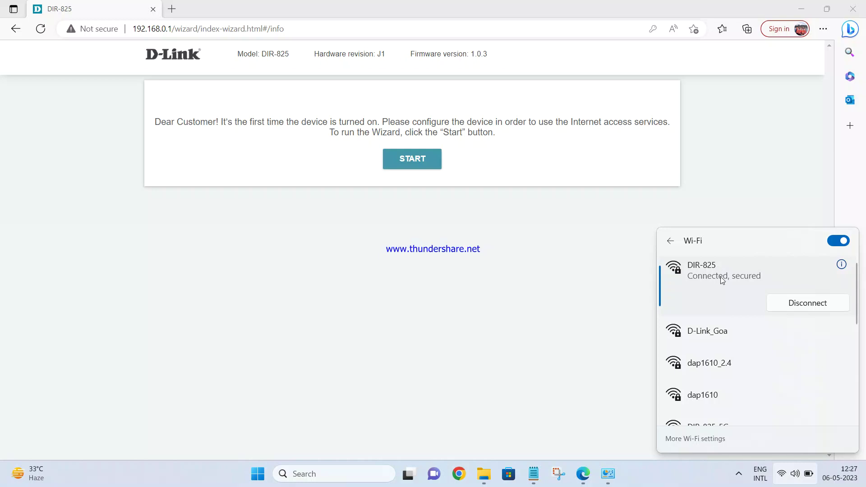
click(580, 276)
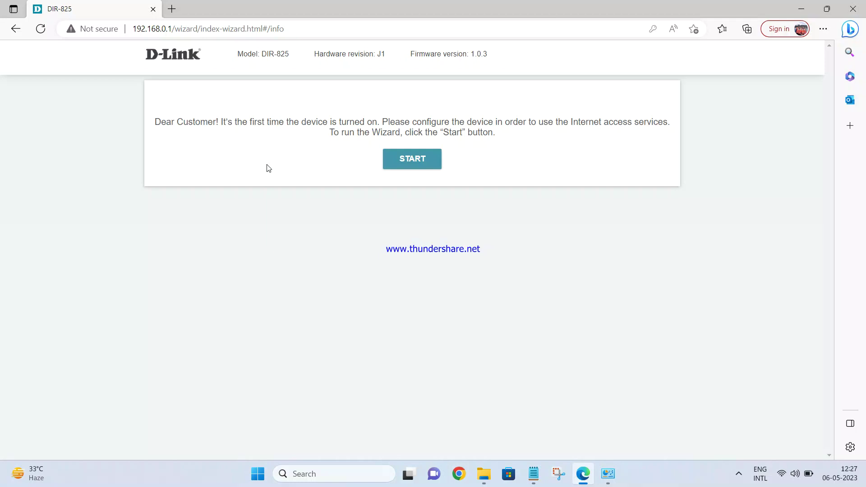
Step: Launch the setup wizard in English and set Device mode to Wired connection, Router work mode
click(419, 168)
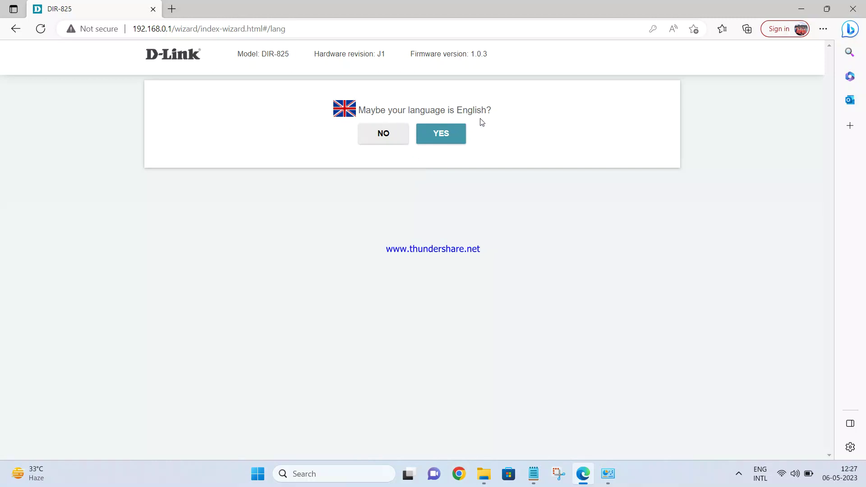
click(449, 139)
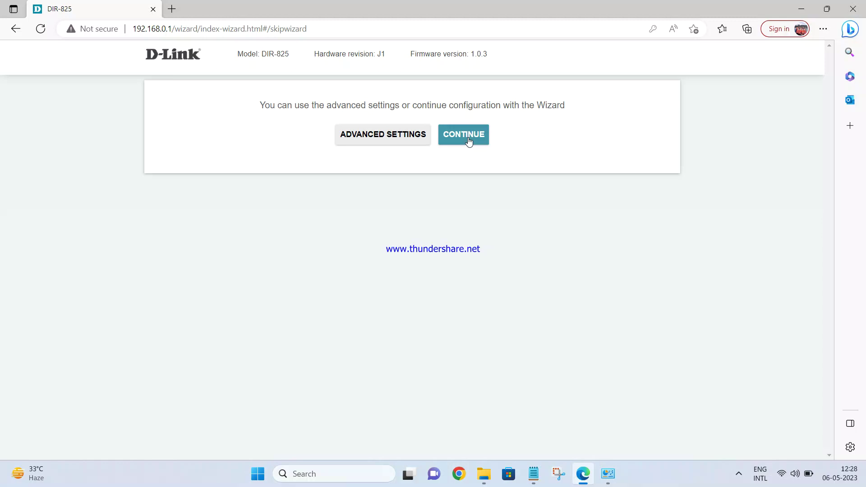
click(469, 138)
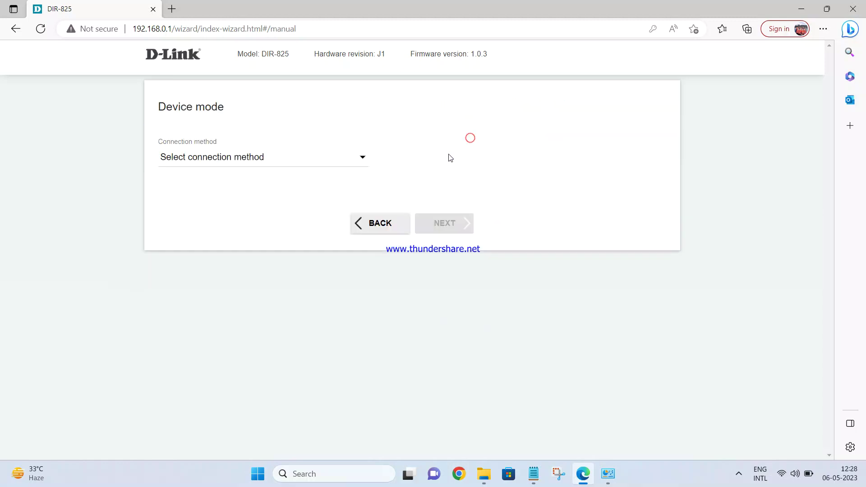
click(193, 161)
click(188, 173)
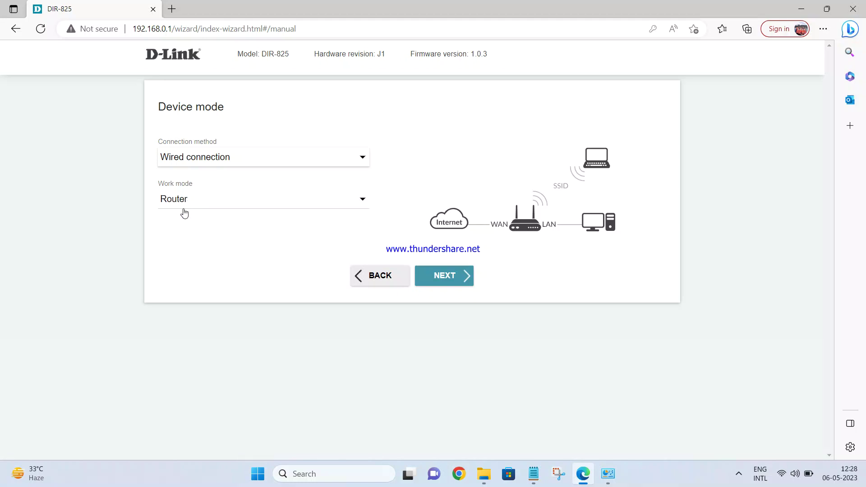
Step: On the Internet connection step, try Dynamic IPv4 and then Static IPv4 as connection type
click(453, 280)
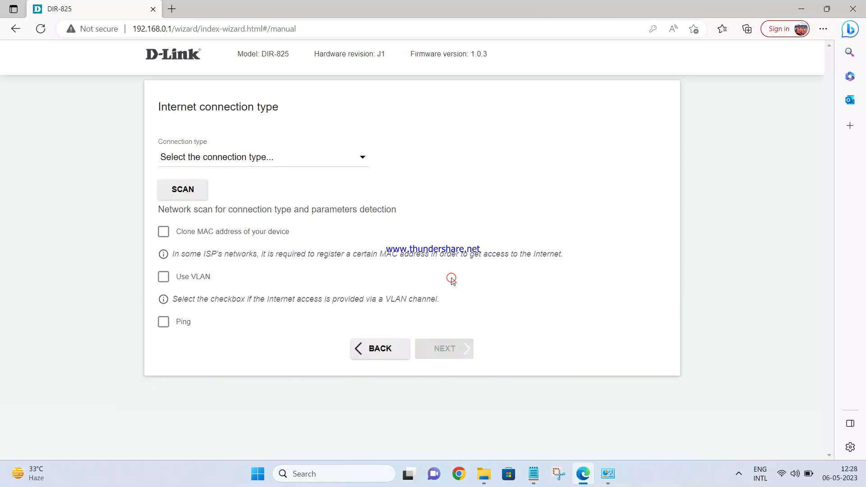
click(200, 161)
click(195, 172)
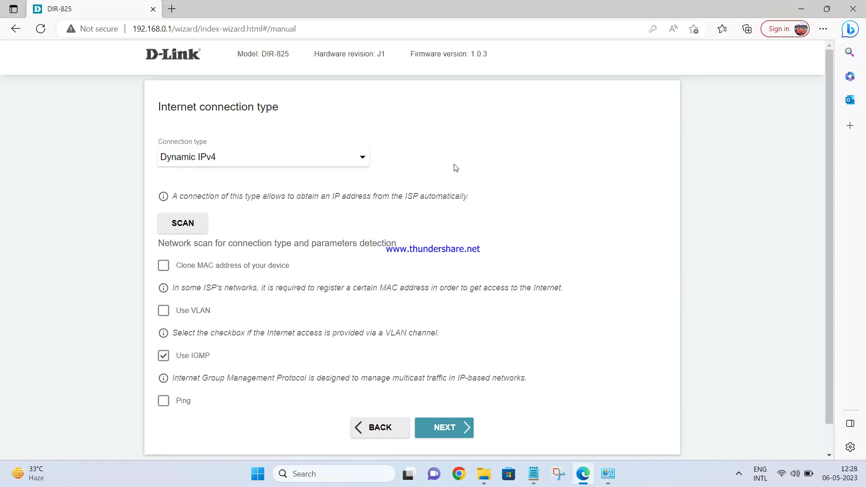
click(348, 158)
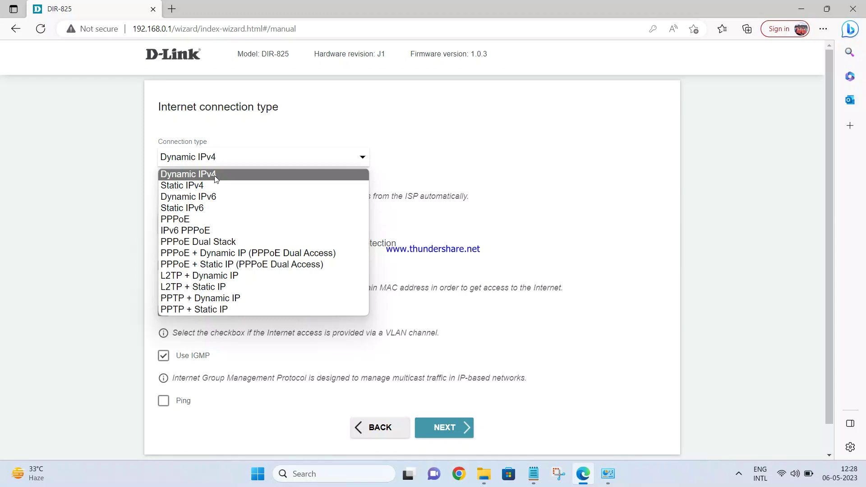
click(203, 183)
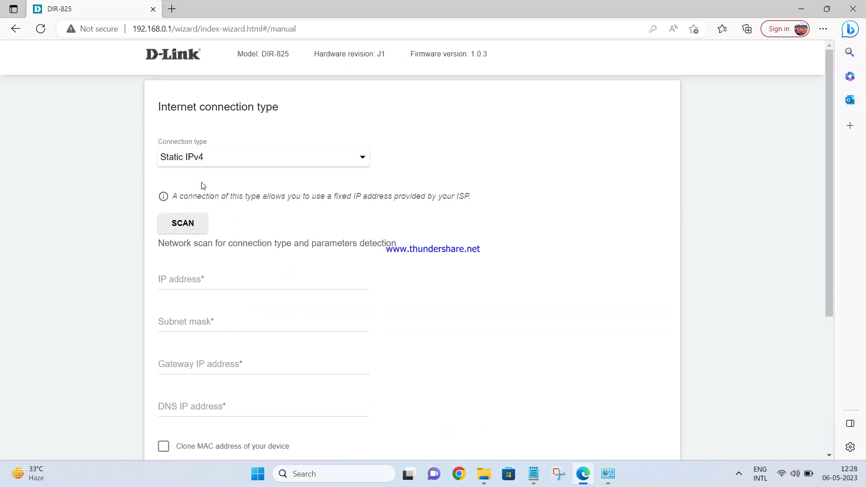
scroll(258, 212, down, 3)
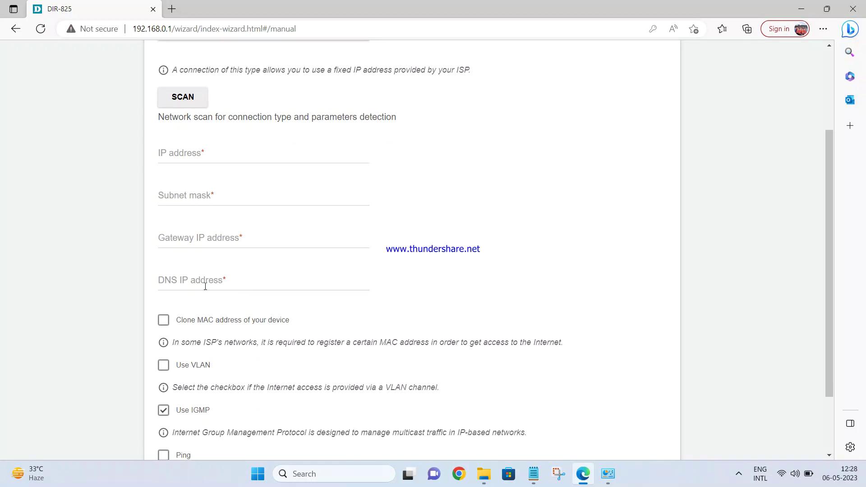
scroll(300, 265, up, 3)
Step: Try PPPoE, settle on Dynamic IPv4, and continue to the 2.4 GHz wireless page
click(228, 157)
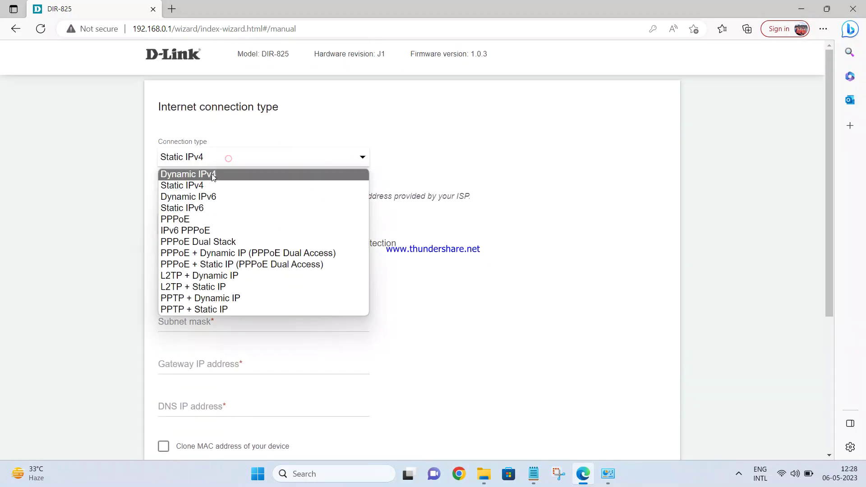
click(185, 221)
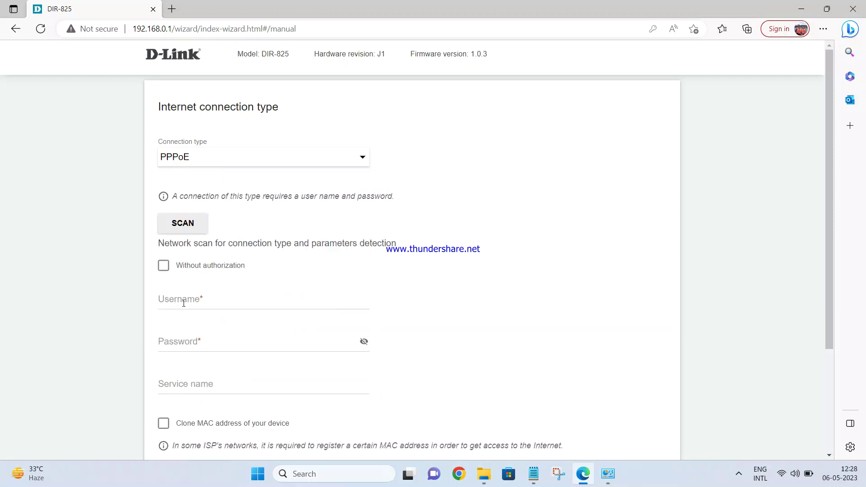
click(186, 158)
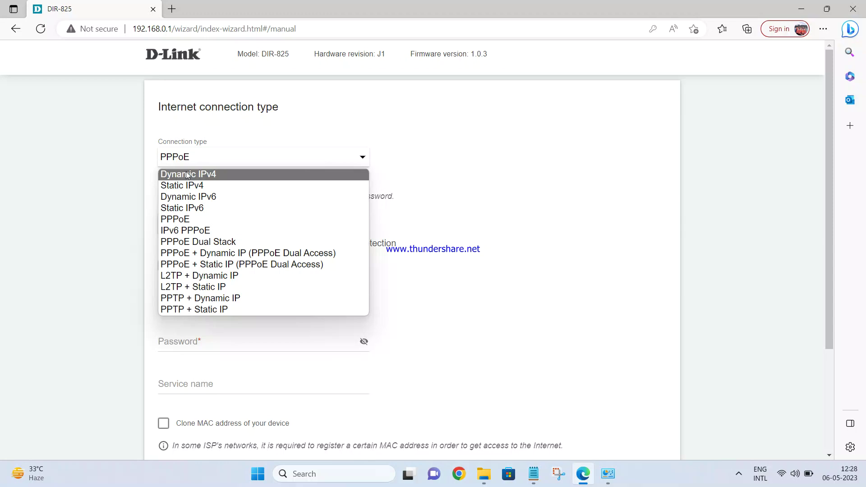
click(187, 175)
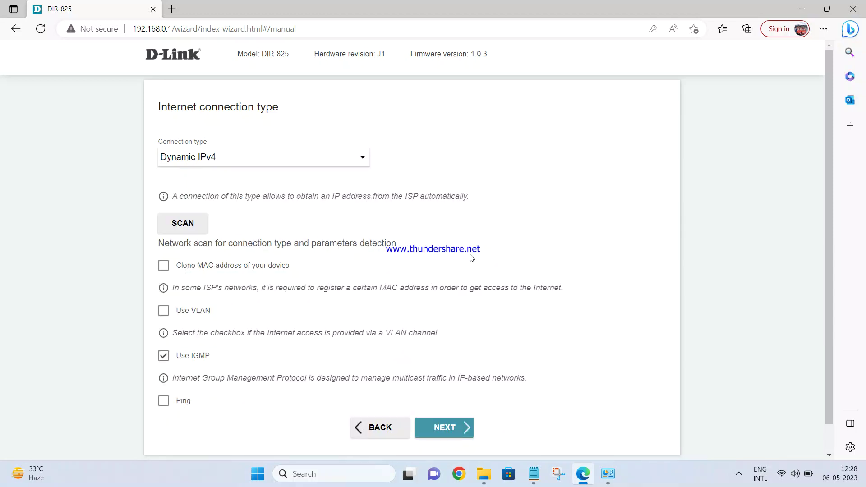
scroll(471, 261, down, 1)
click(447, 398)
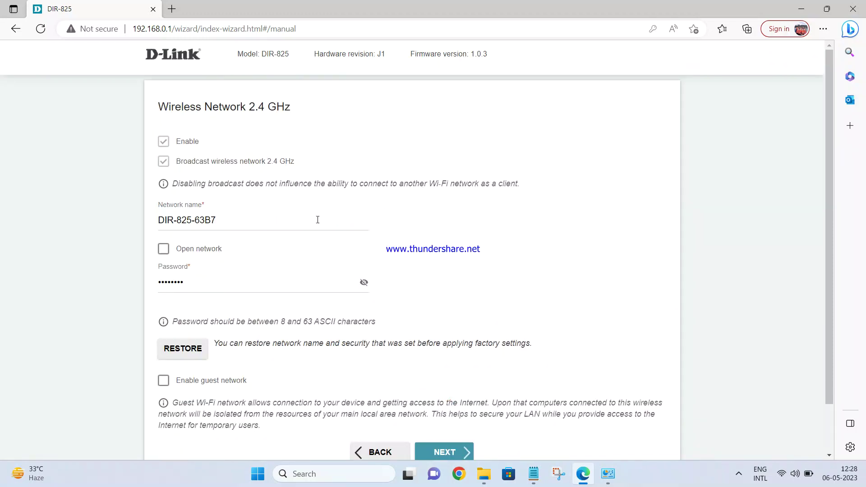
Step: Keep the 2.4 GHz network name DIR-825-63B7 and its password, then continue
click(224, 219)
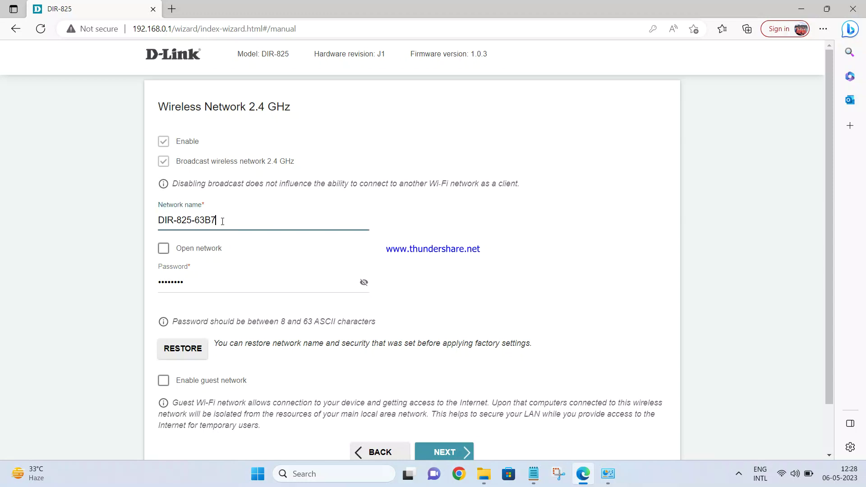
click(208, 284)
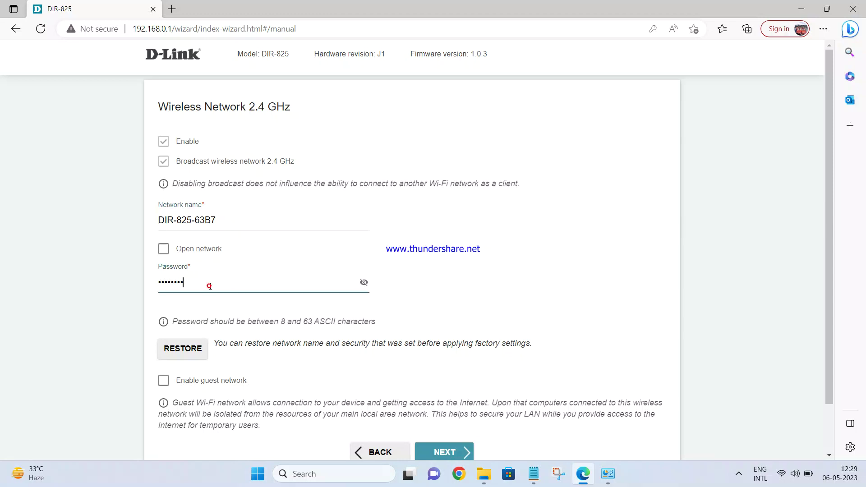
click(221, 220)
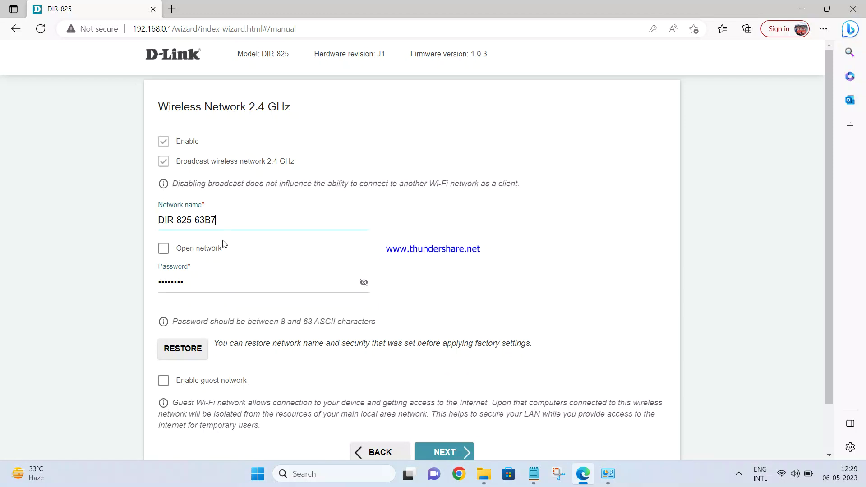
click(364, 287)
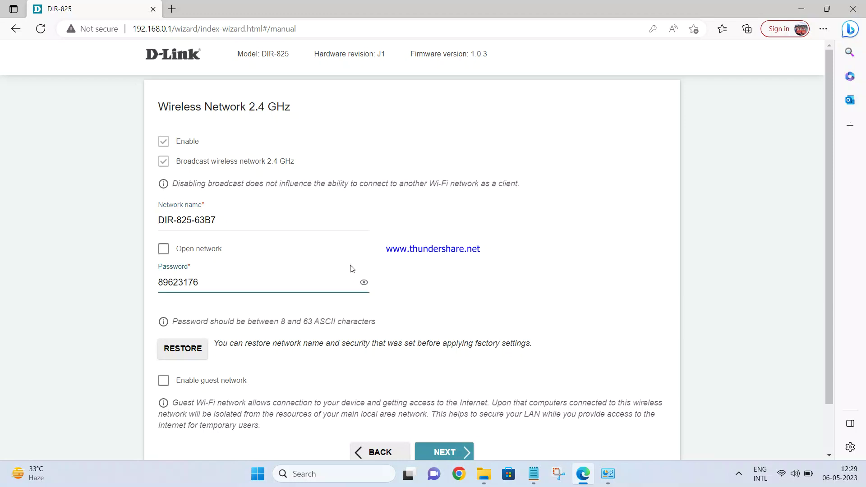
click(237, 219)
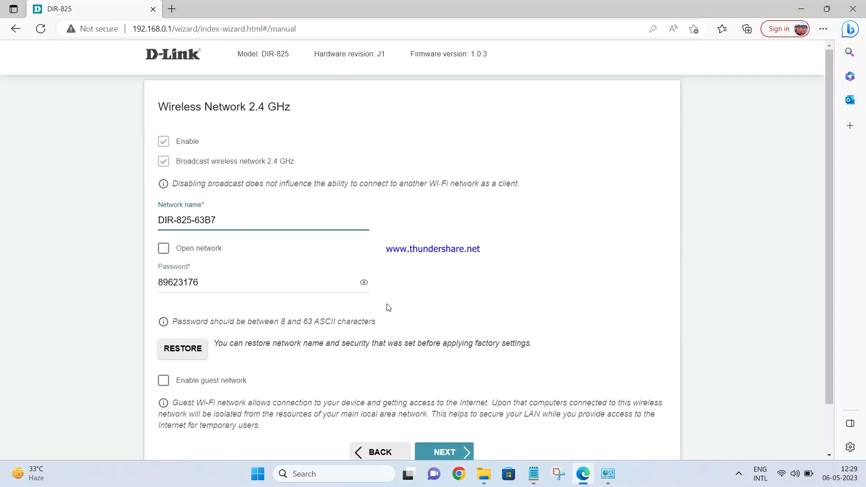
scroll(388, 307, down, 2)
click(448, 397)
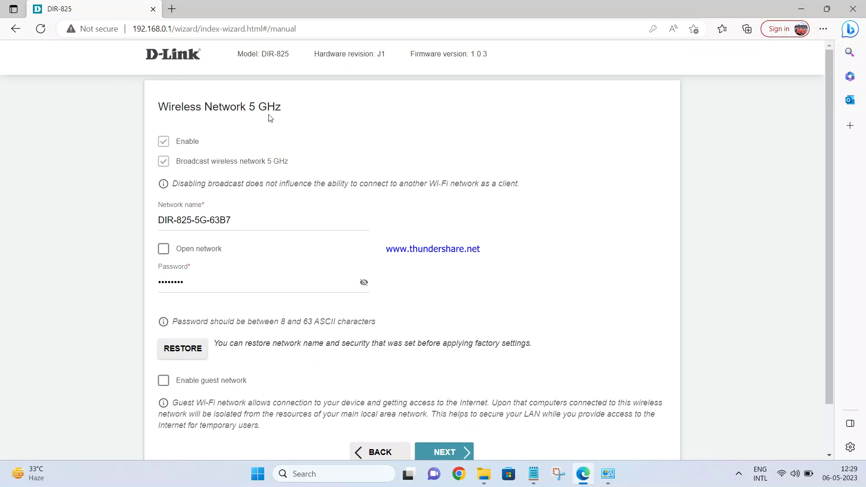
Step: Keep the 5 GHz network name DIR-825-5G-63B7 and password, and continue to IPTV
click(238, 221)
click(197, 283)
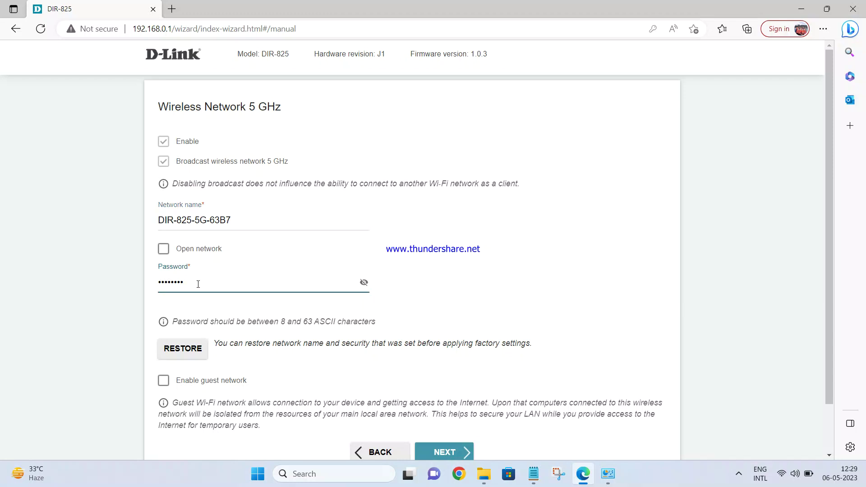
scroll(484, 285, down, 2)
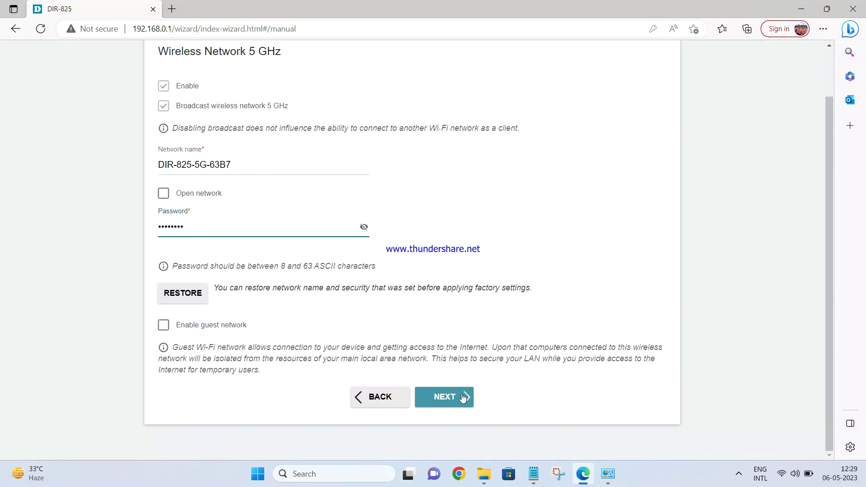
click(458, 396)
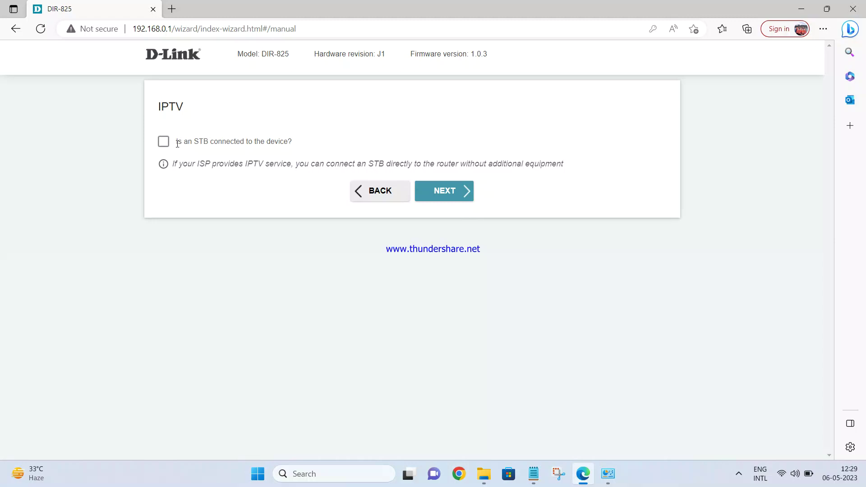
Step: Skip IPTV and VoIP, then enter and confirm a new web interface password
click(450, 199)
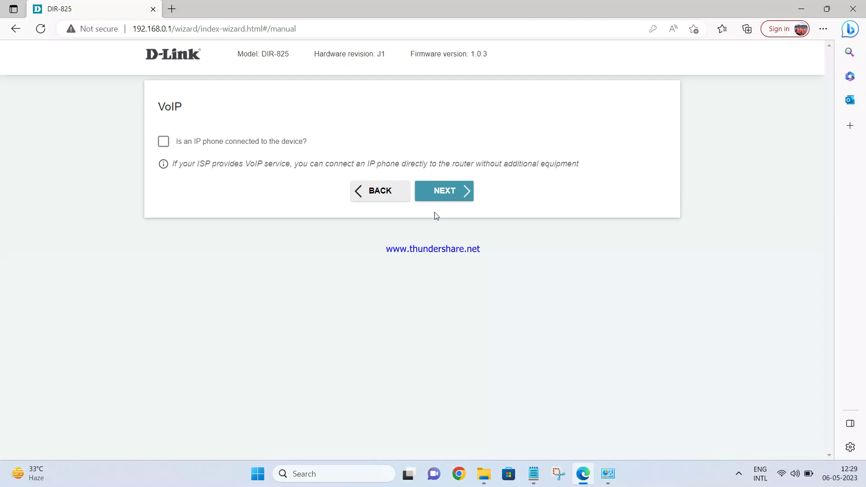
click(455, 195)
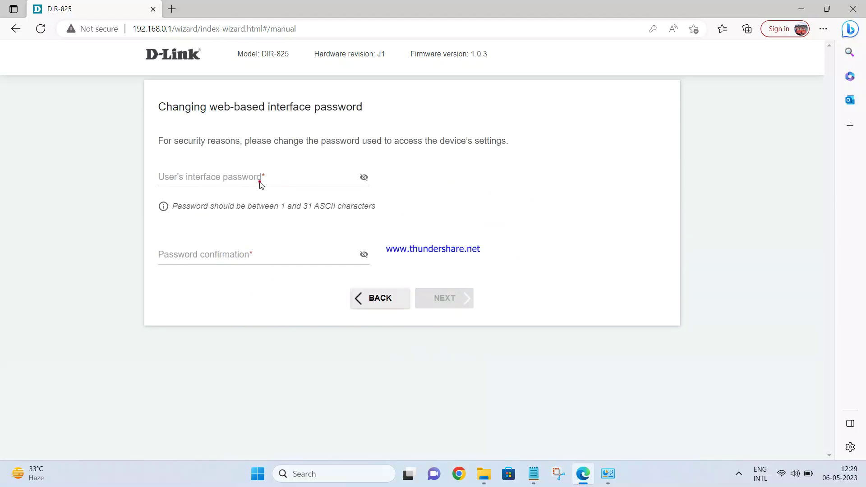
click(260, 184)
text(admin)
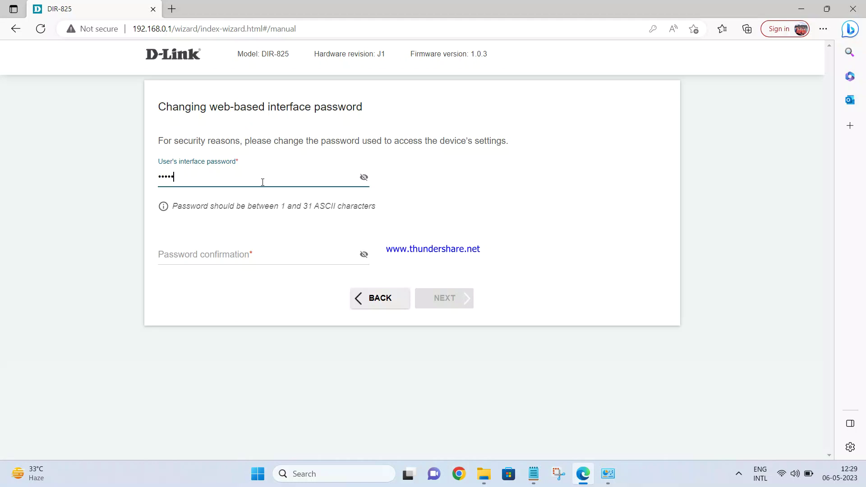
text(123)
click(238, 255)
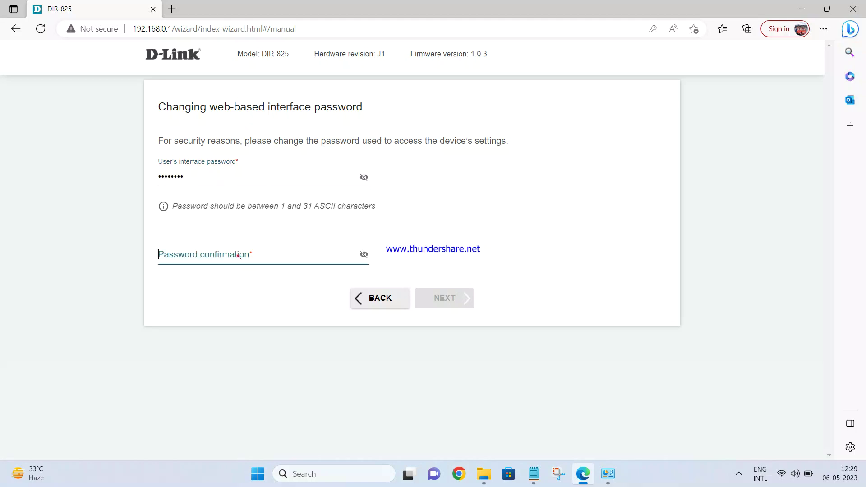
text(admin123)
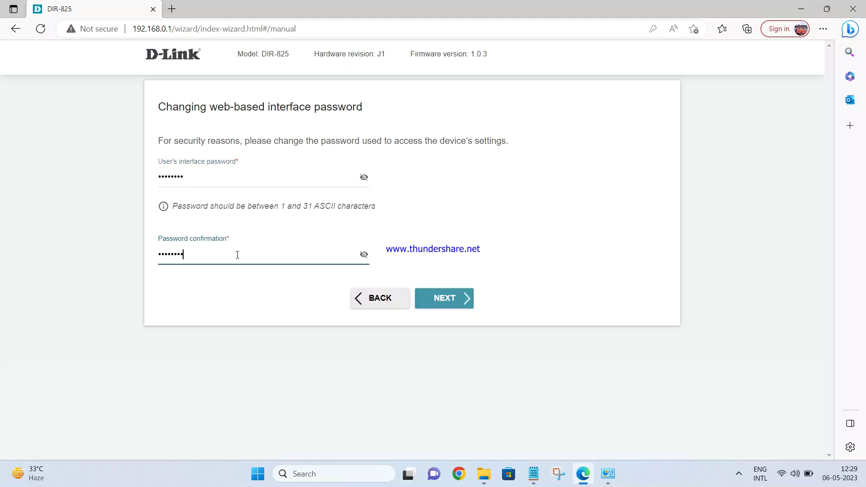
Step: Finish the password step and review the setup Summary page
click(456, 306)
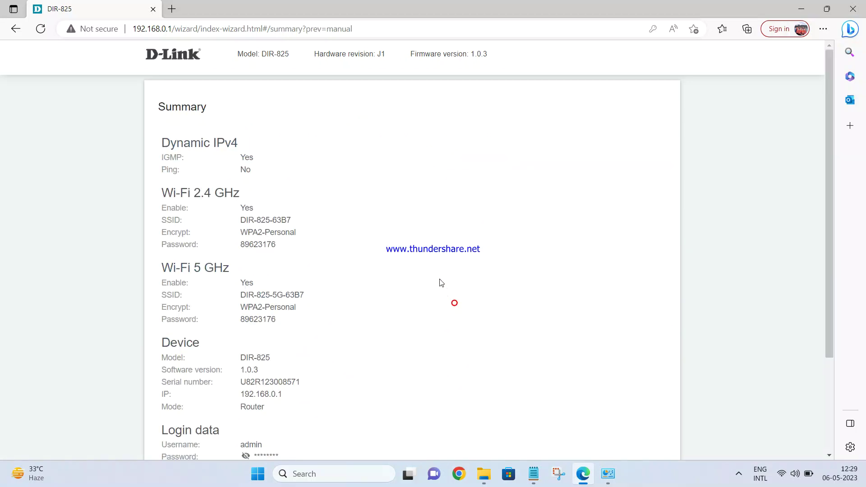
scroll(415, 209, down, 3)
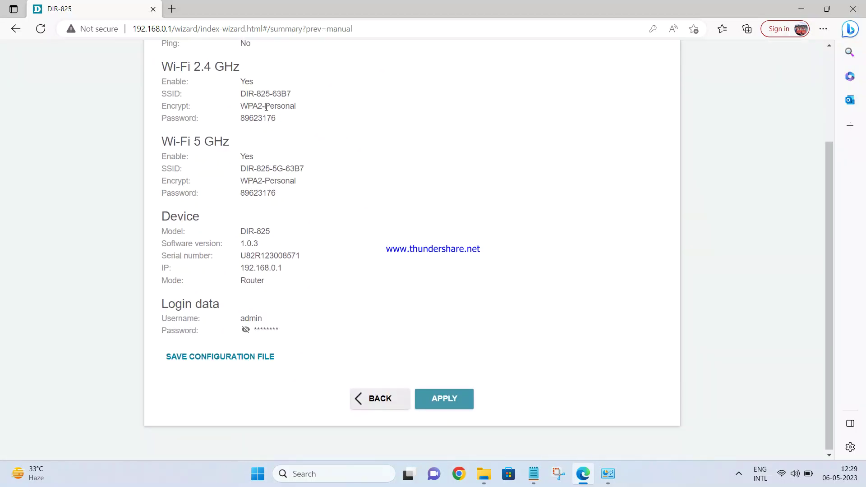
scroll(255, 216, up, 2)
scroll(210, 341, down, 2)
Step: Apply the wizard configuration from the Summary page
click(458, 400)
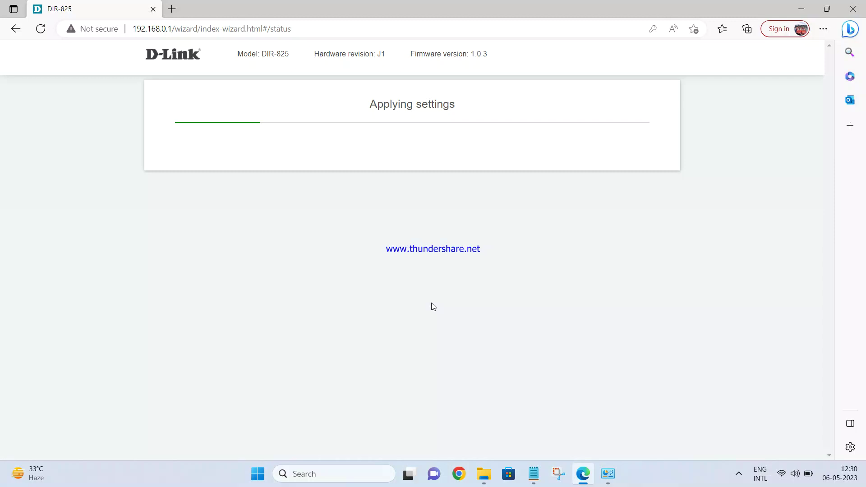
Step: Try joining the DIR-825-5G Wi-Fi with its security key and dismiss the connection failure
click(787, 475)
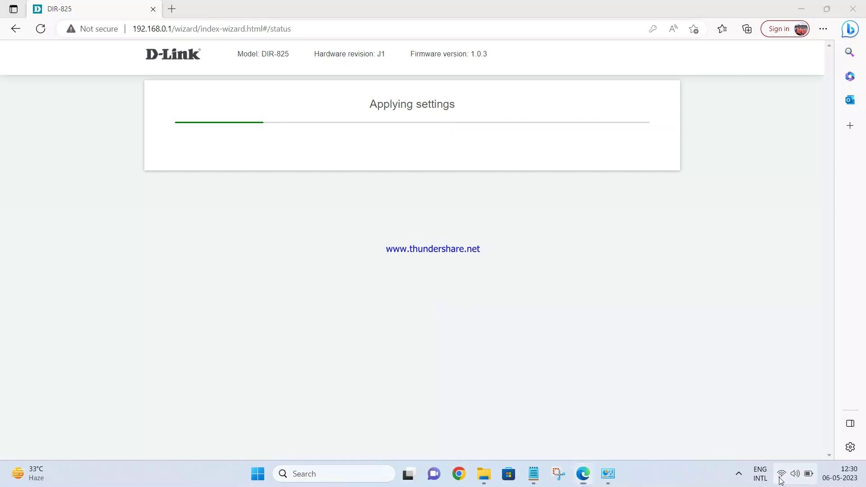
click(710, 266)
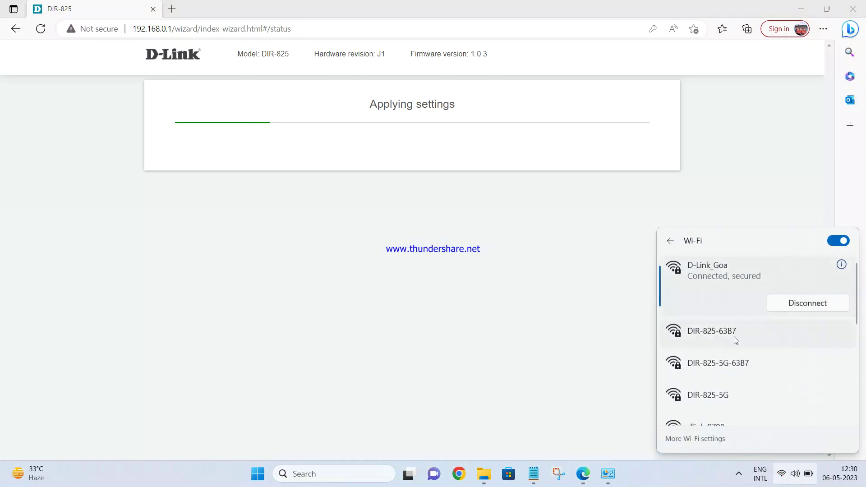
scroll(729, 351, down, 1)
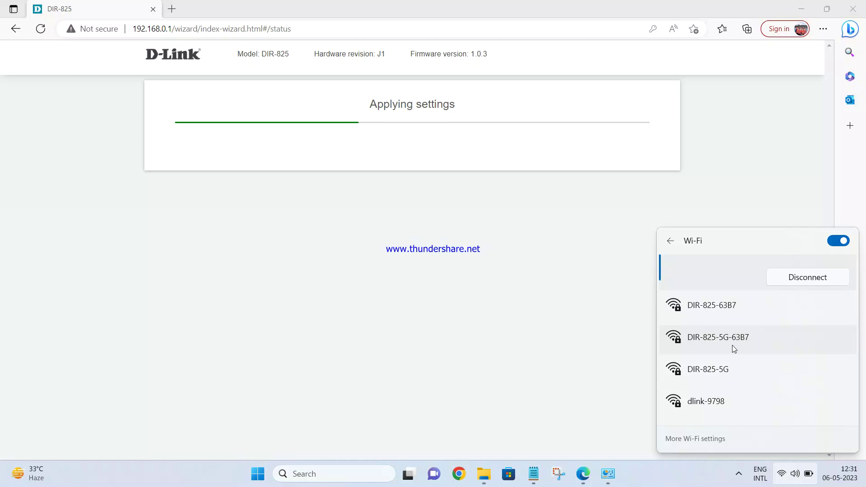
click(722, 372)
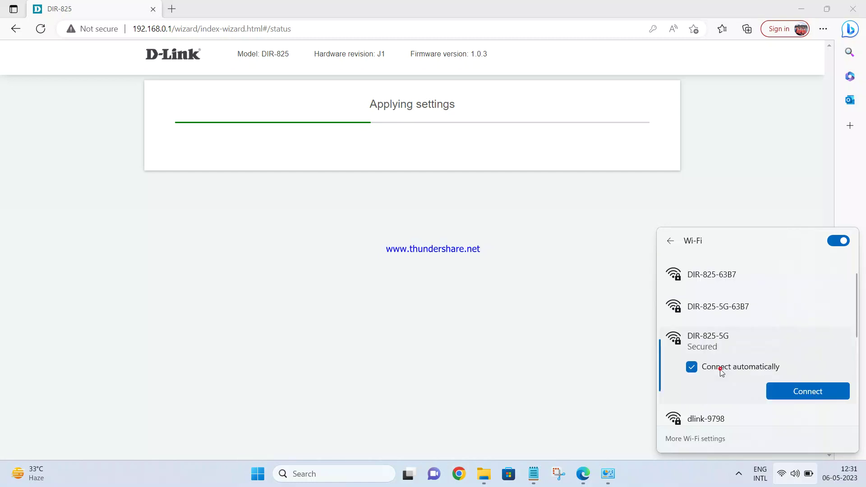
click(798, 392)
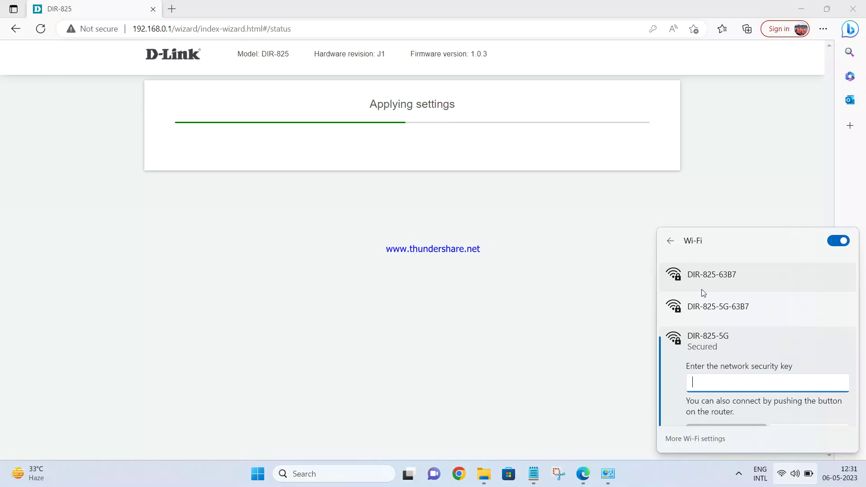
text(********)
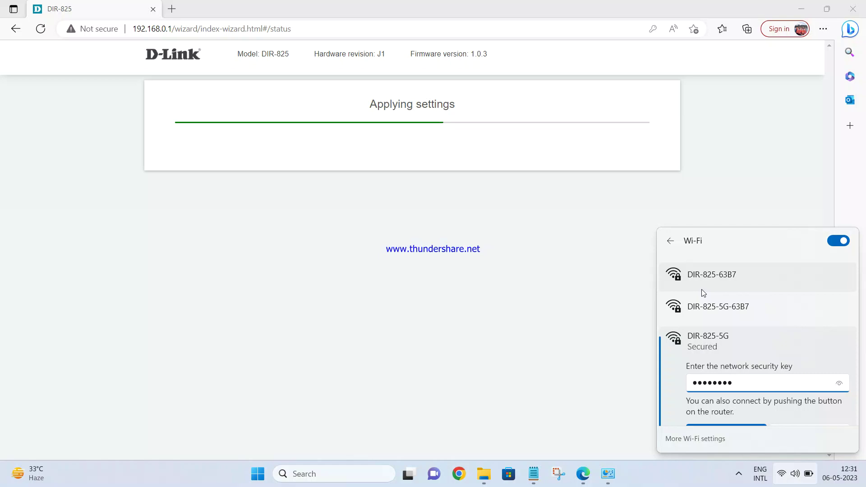
scroll(702, 289, down, 1)
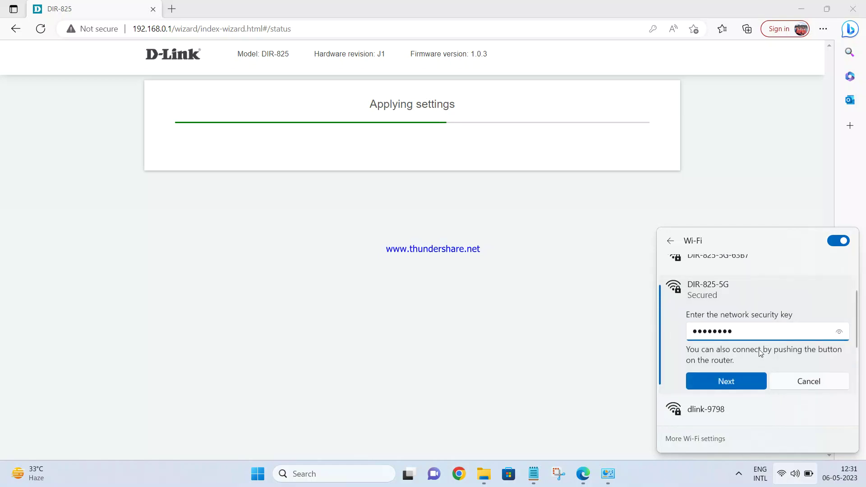
click(727, 382)
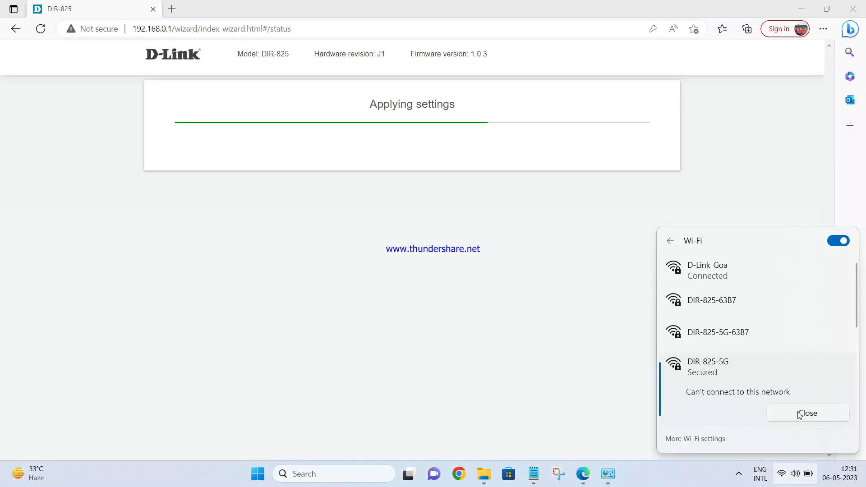
click(800, 414)
Step: Find DIR-825-63B7 in the Wi-Fi list, start connecting, and bring up Network Connections
scroll(757, 370, down, 5)
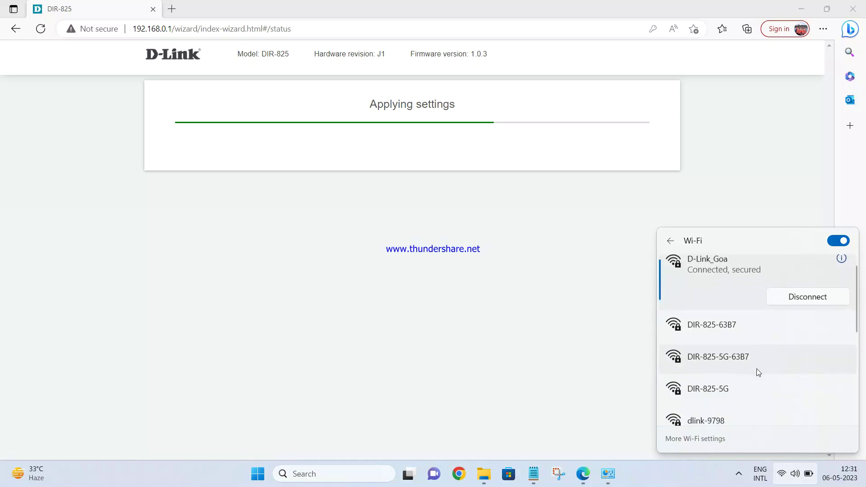
scroll(757, 373, down, 1)
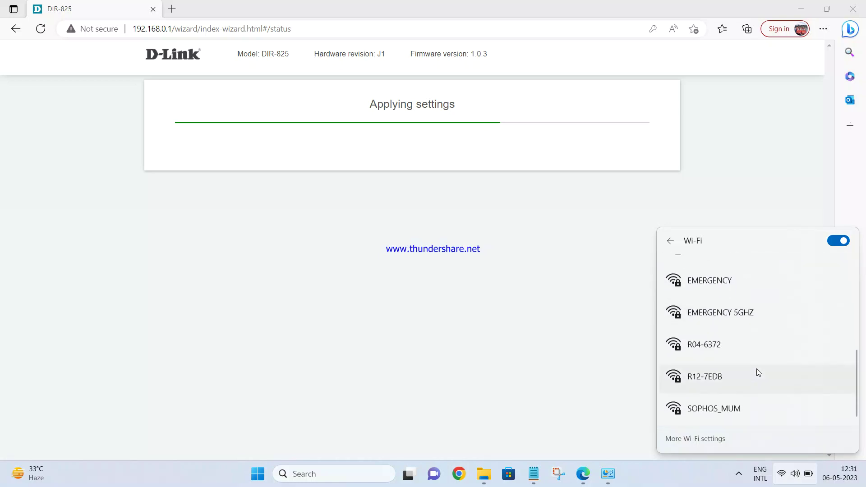
scroll(758, 373, up, 6)
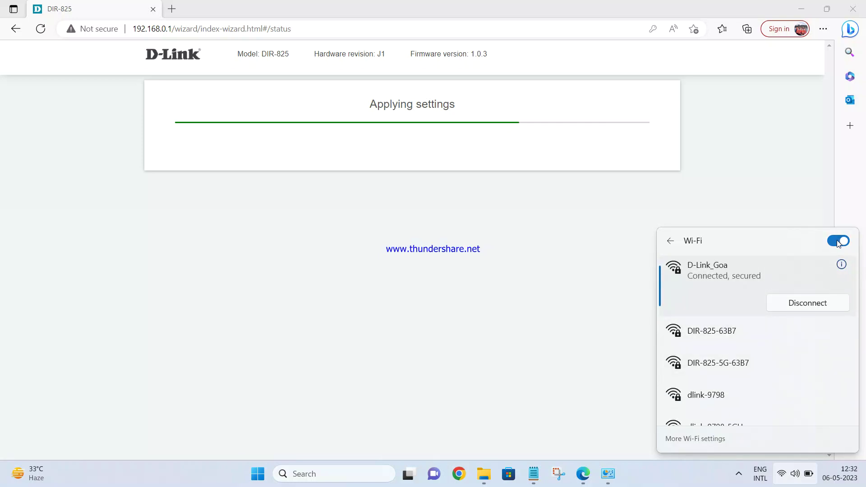
scroll(789, 383, down, 4)
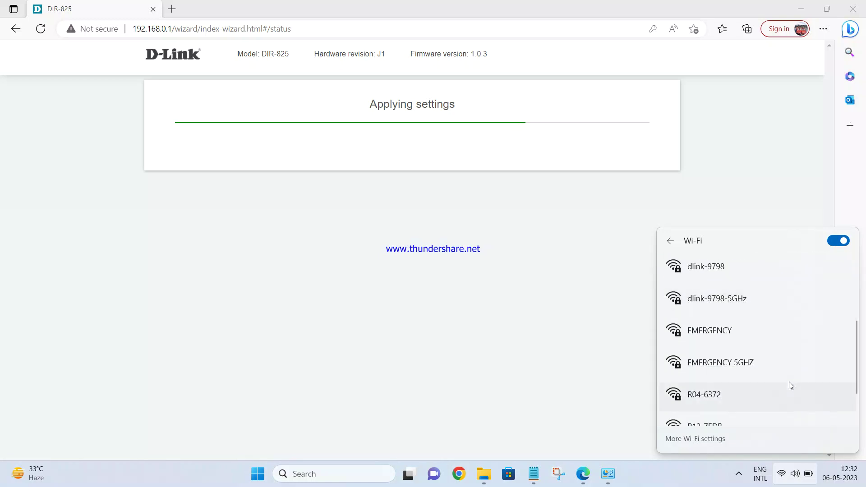
scroll(788, 381, down, 2)
scroll(789, 380, up, 6)
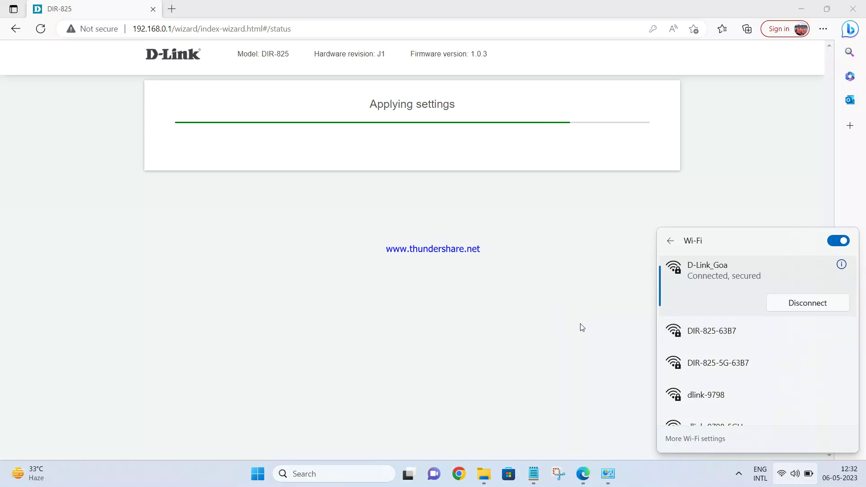
scroll(789, 366, down, 2)
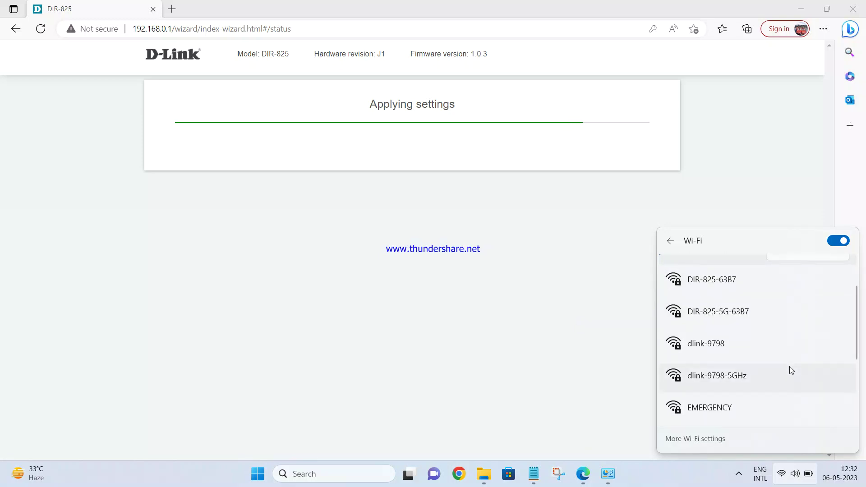
scroll(790, 370, down, 5)
scroll(789, 369, up, 5)
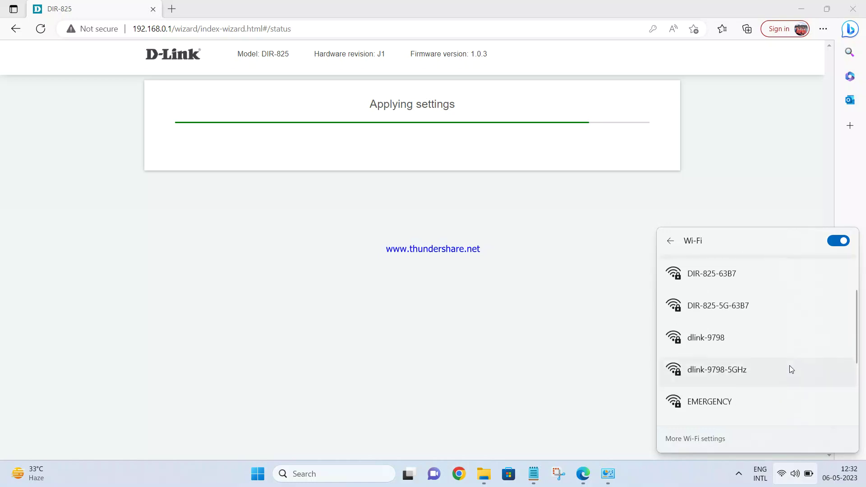
scroll(790, 368, up, 3)
click(738, 336)
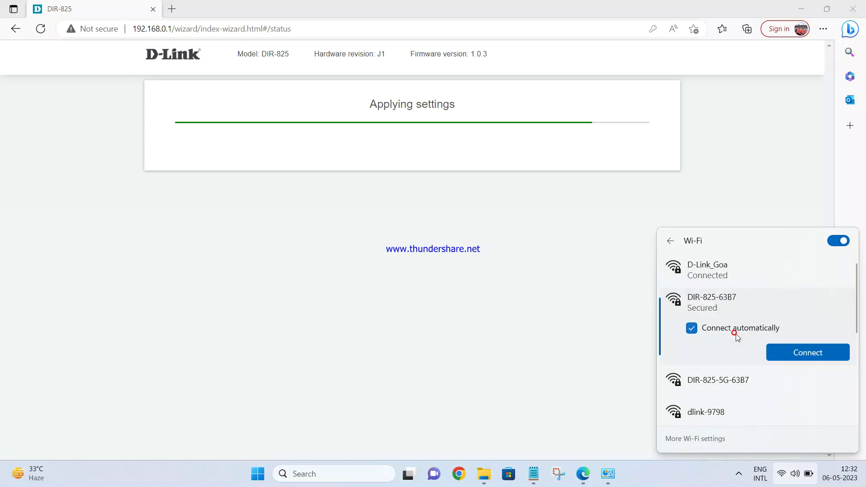
click(810, 355)
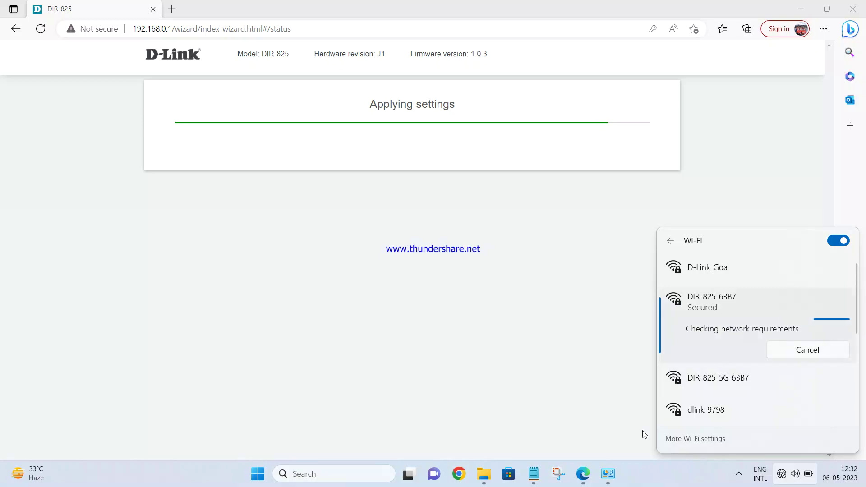
click(609, 475)
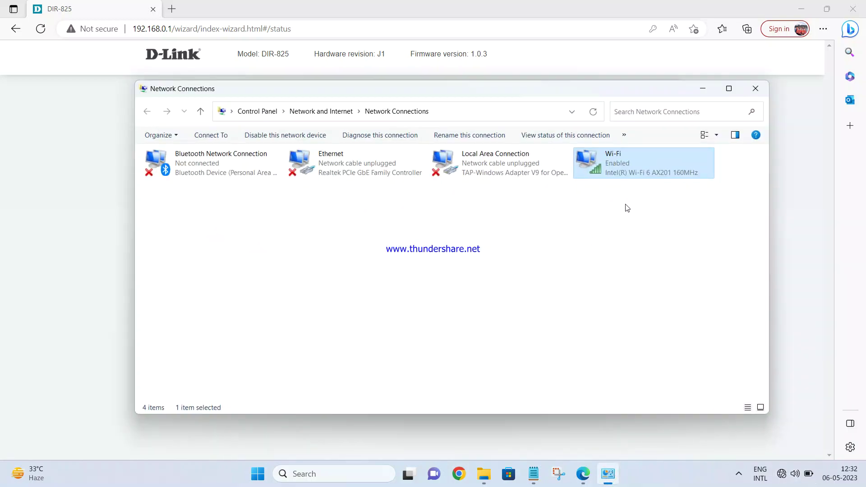
Step: Reopen the Wi-Fi list and select Connect on DIR-825-63B7 to reach its security key prompt
click(795, 473)
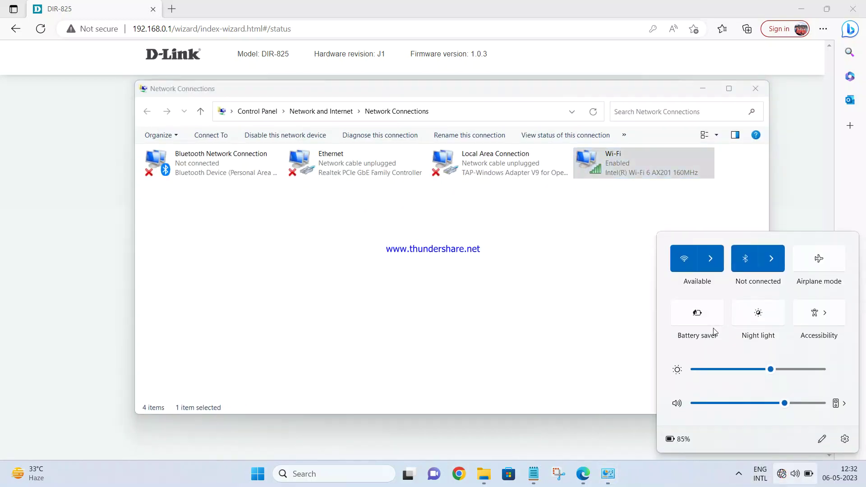
click(711, 260)
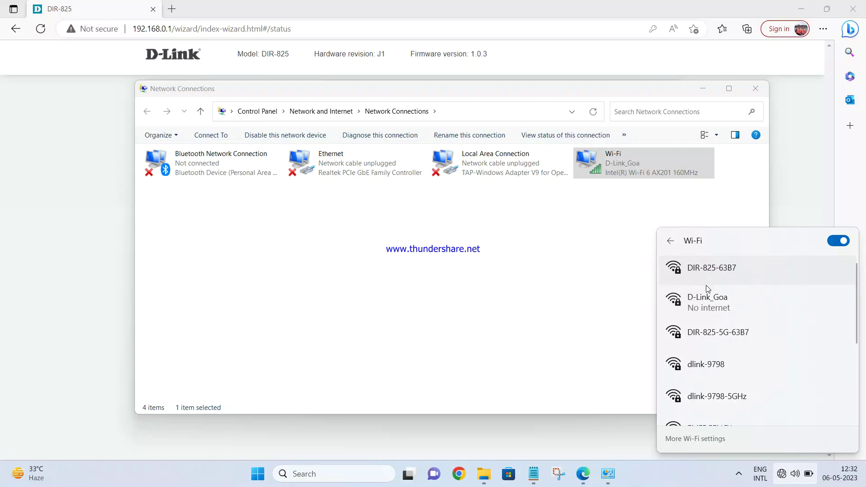
click(711, 270)
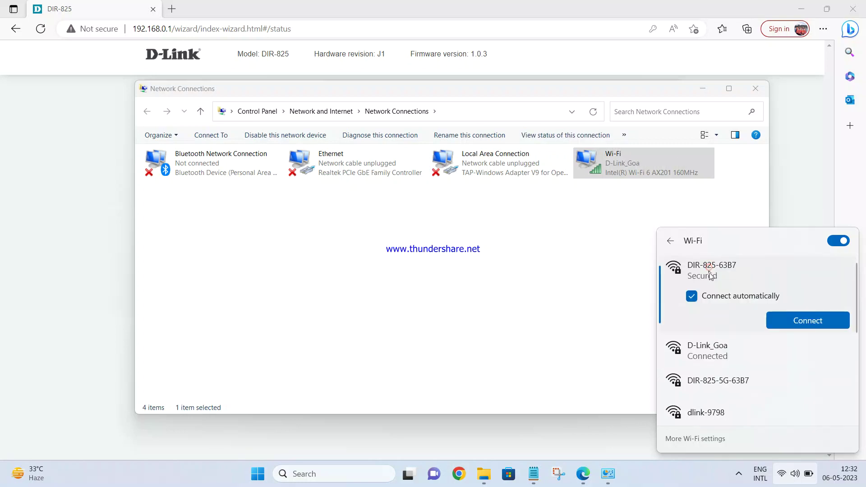
right_click(735, 273)
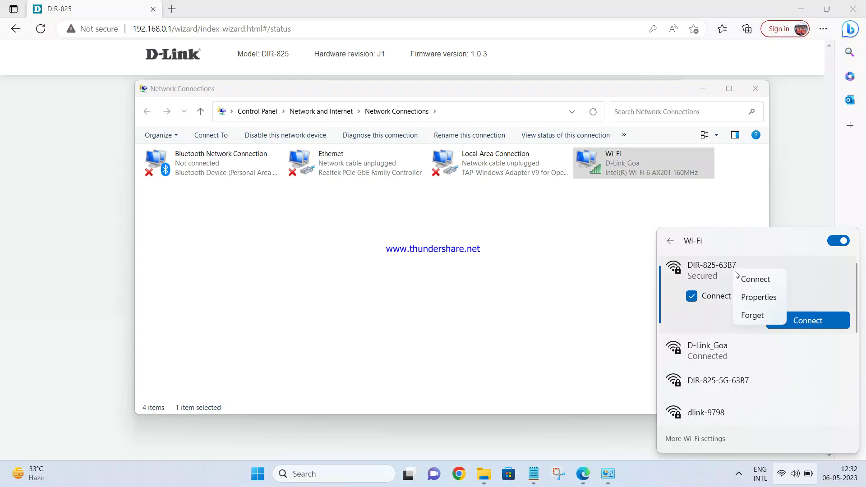
click(752, 316)
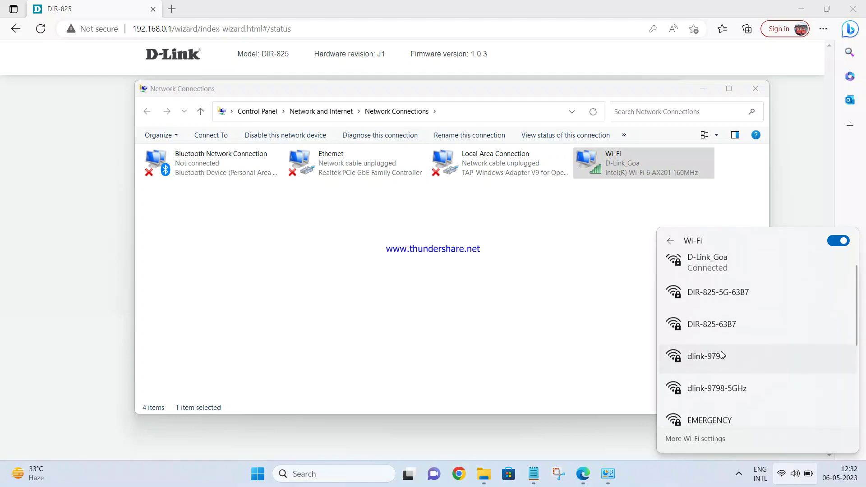
scroll(720, 350, down, 2)
scroll(721, 354, up, 2)
scroll(721, 359, down, 2)
scroll(745, 350, down, 2)
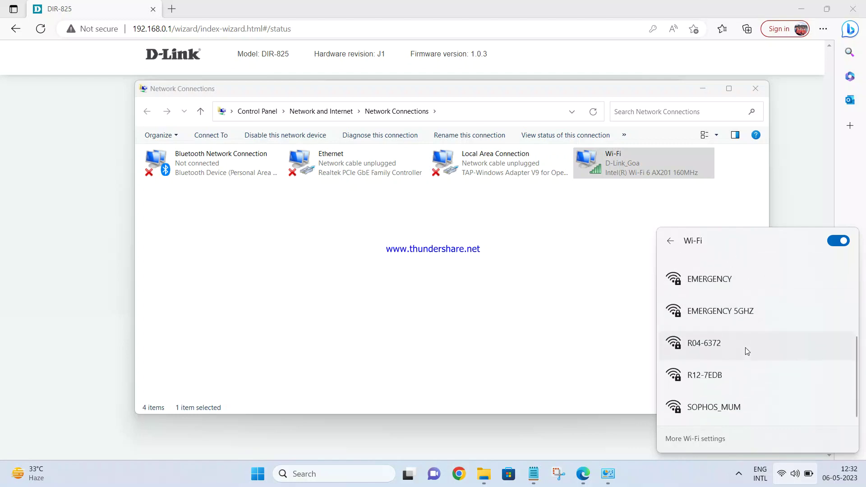
scroll(746, 352, up, 5)
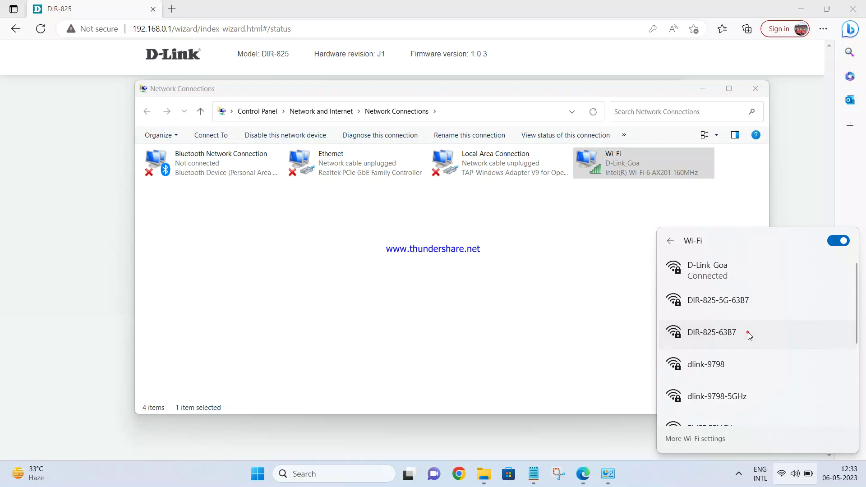
click(748, 332)
click(790, 385)
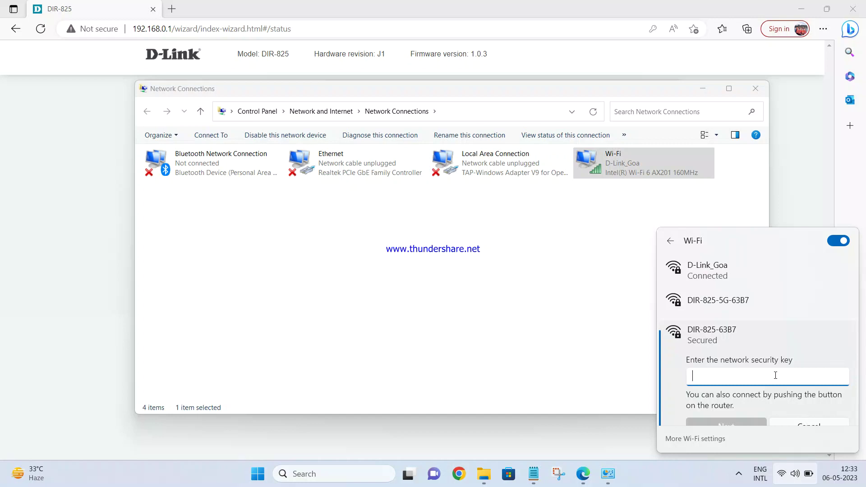
Step: Enter the DIR-825-63B7 security key to join the network
text(•••)
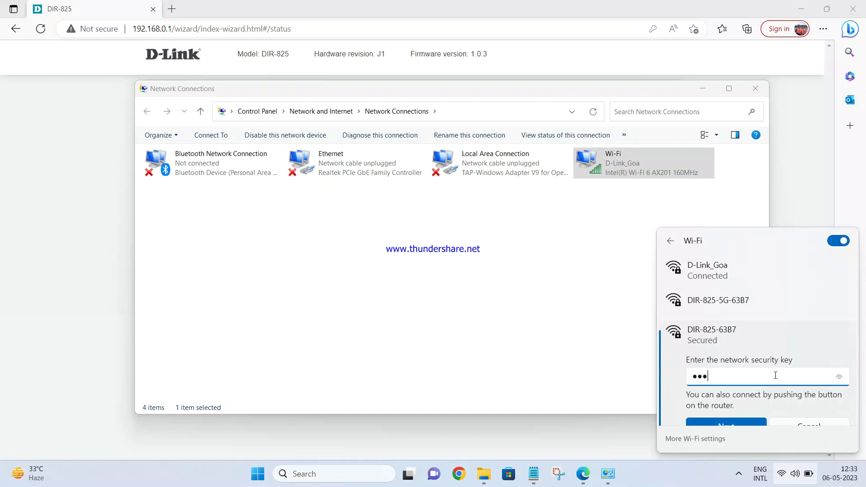
text(•••••)
scroll(773, 373, down, 2)
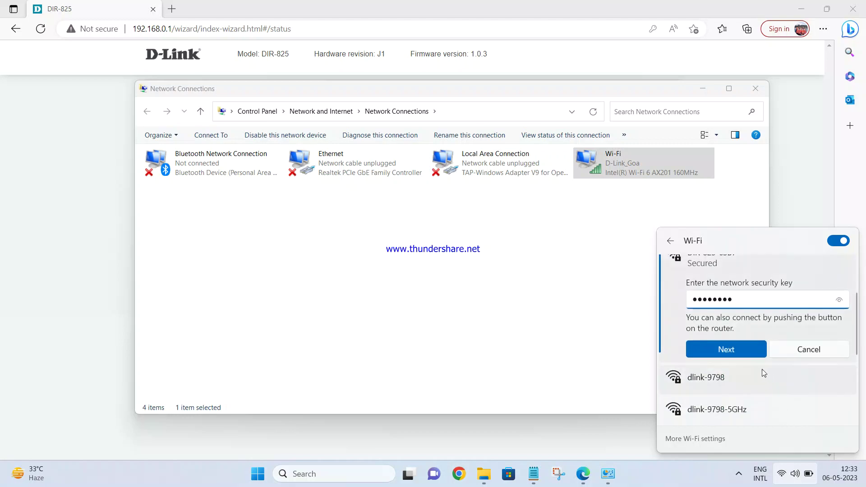
click(738, 350)
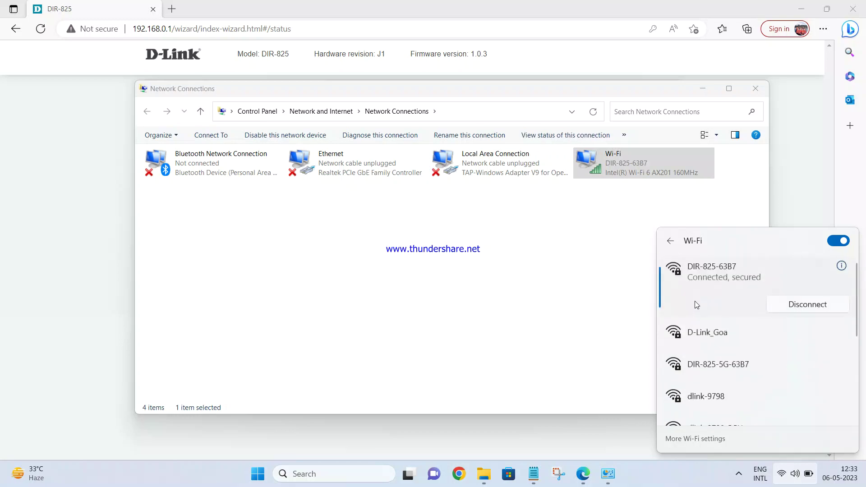
Step: Check the Wi-Fi adapter's connection status, then return to the router's setup page
click(583, 299)
right_click(620, 168)
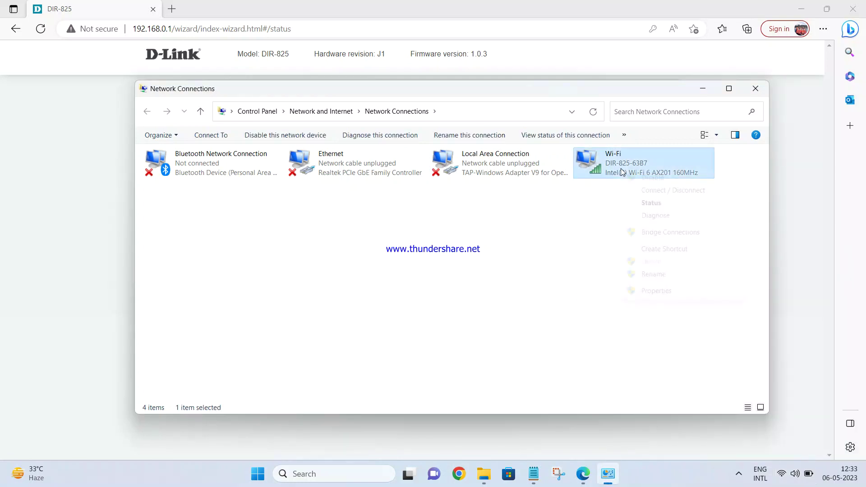
click(647, 208)
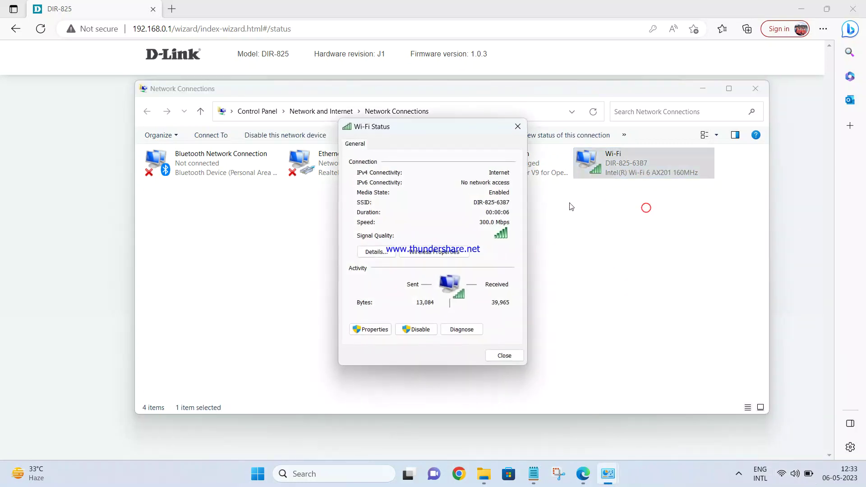
click(87, 174)
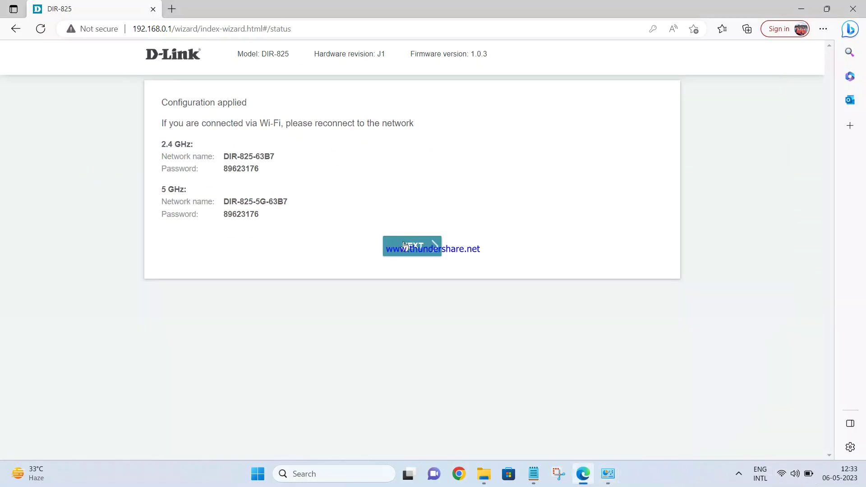
Step: Continue past Configuration applied and open the dashboard showing Internet connected via Dynamic IPv4
click(406, 245)
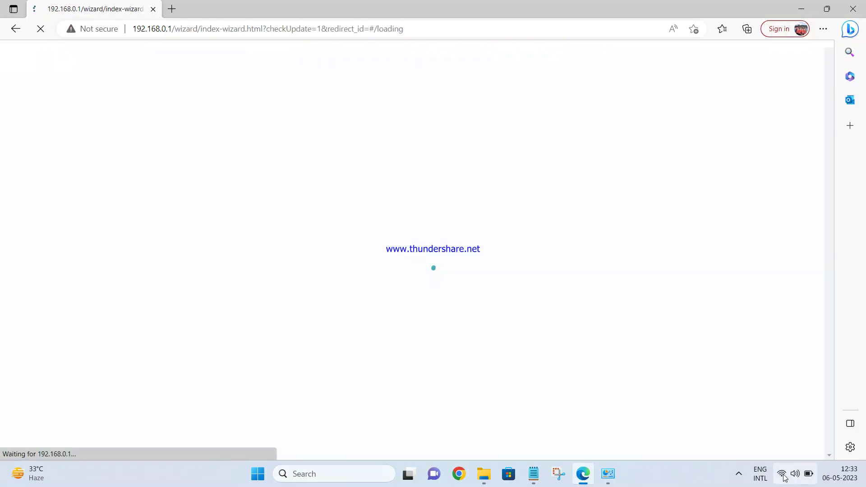
click(795, 474)
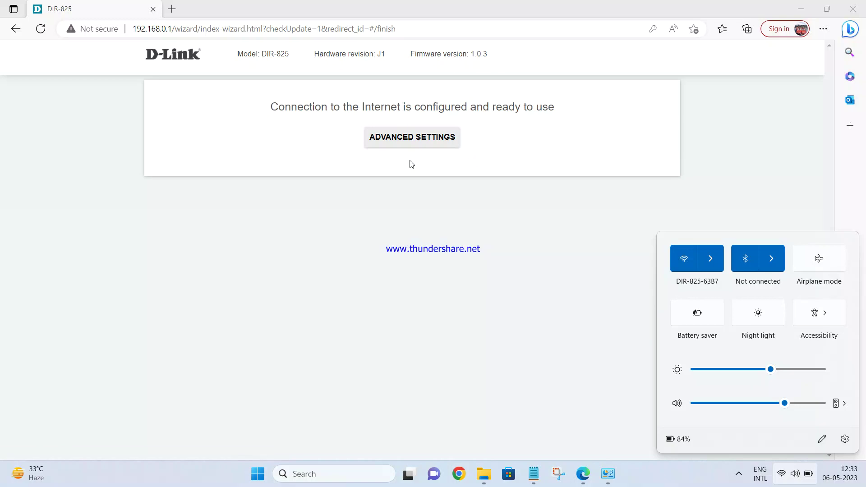
click(417, 139)
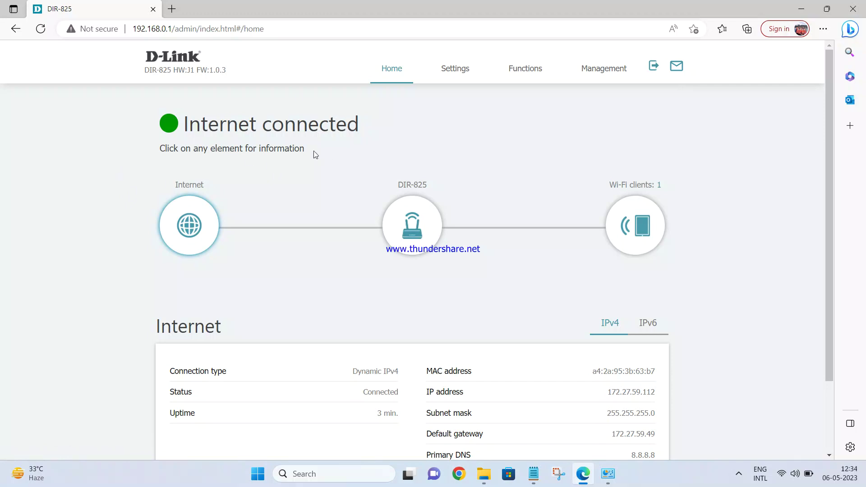
scroll(454, 388, down, 2)
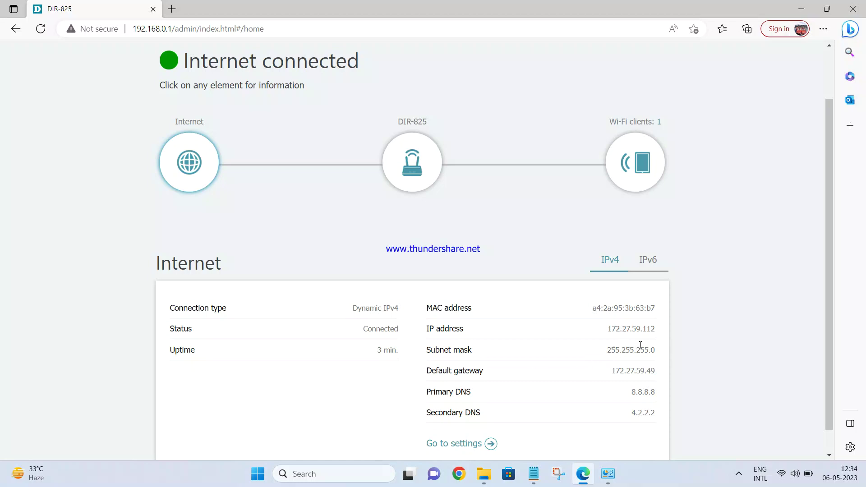
scroll(649, 338, down, 1)
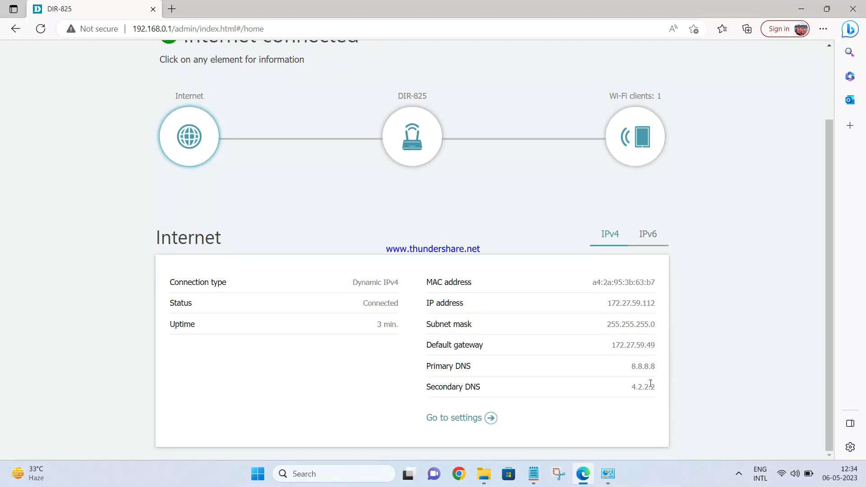
scroll(668, 361, up, 3)
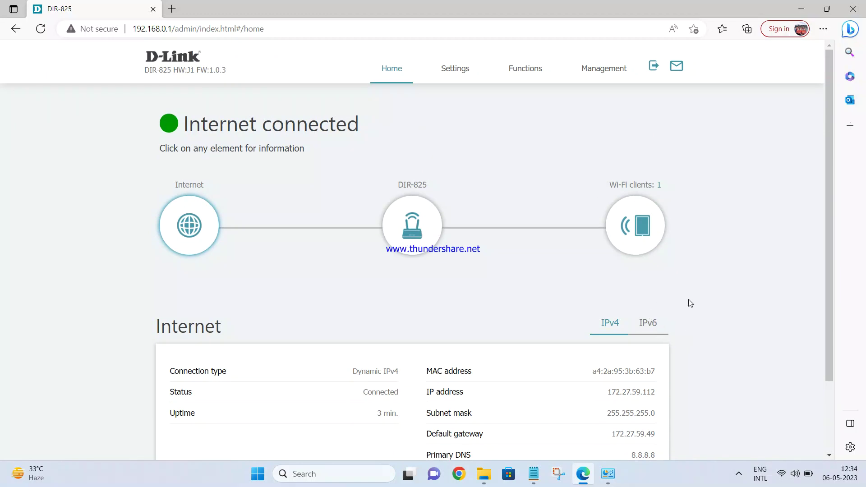
scroll(690, 303, down, 3)
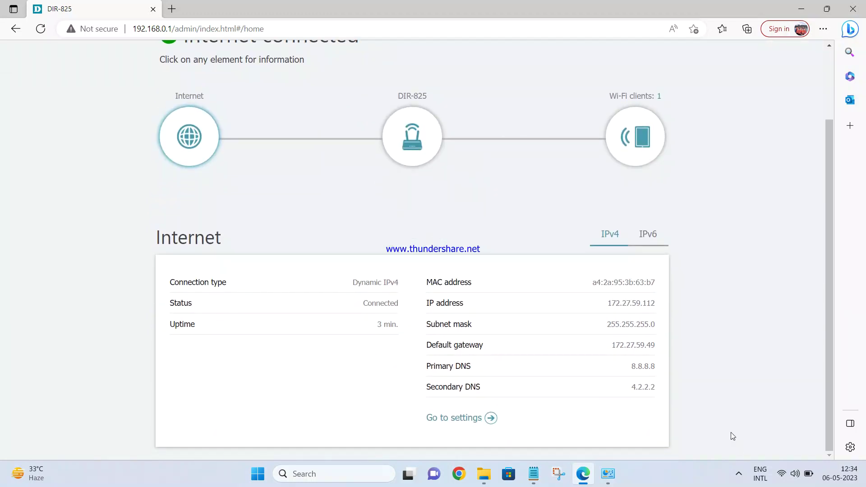
scroll(730, 362, up, 3)
click(738, 473)
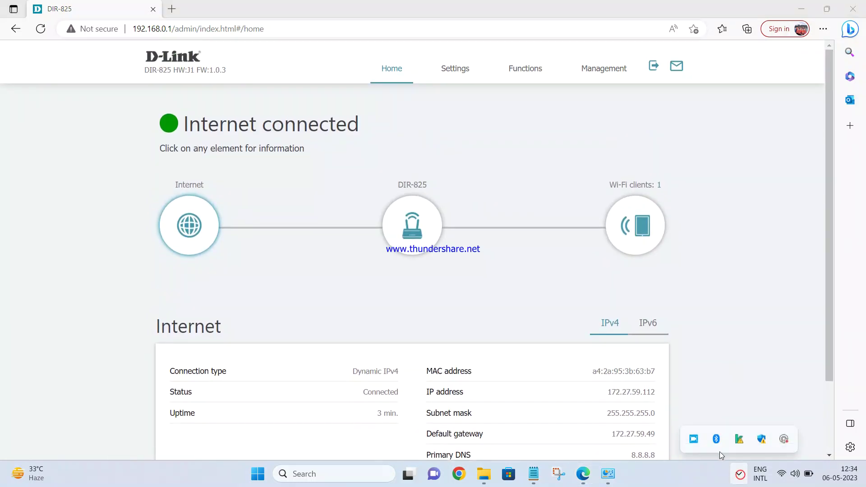
right_click(694, 440)
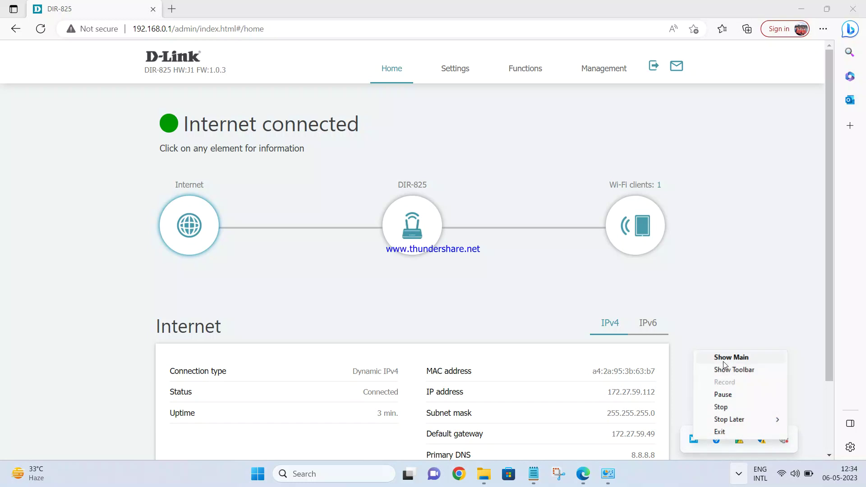